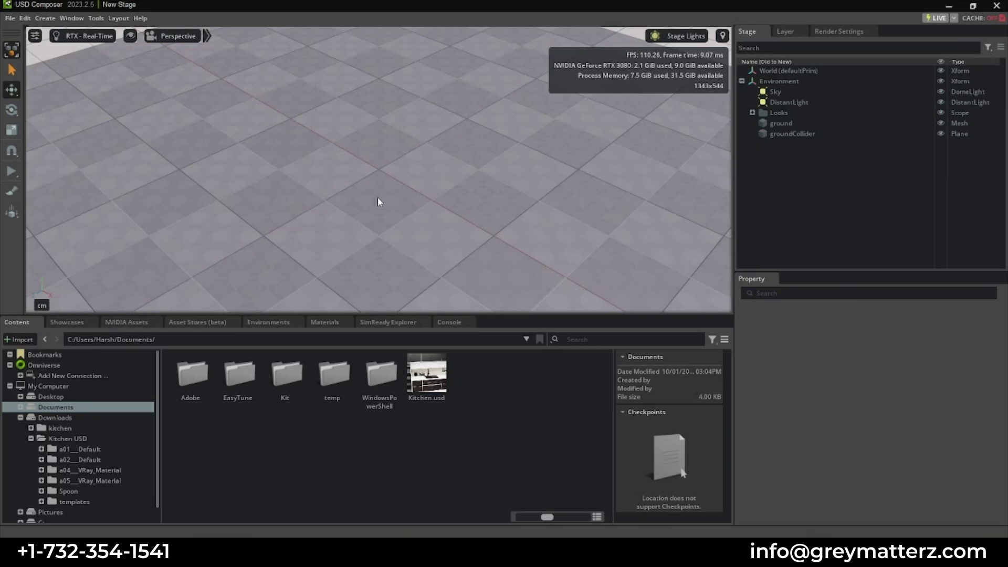
Start a new stage and expand Environment to show Sky, DistantLight, Looks and the ground
click(10, 18)
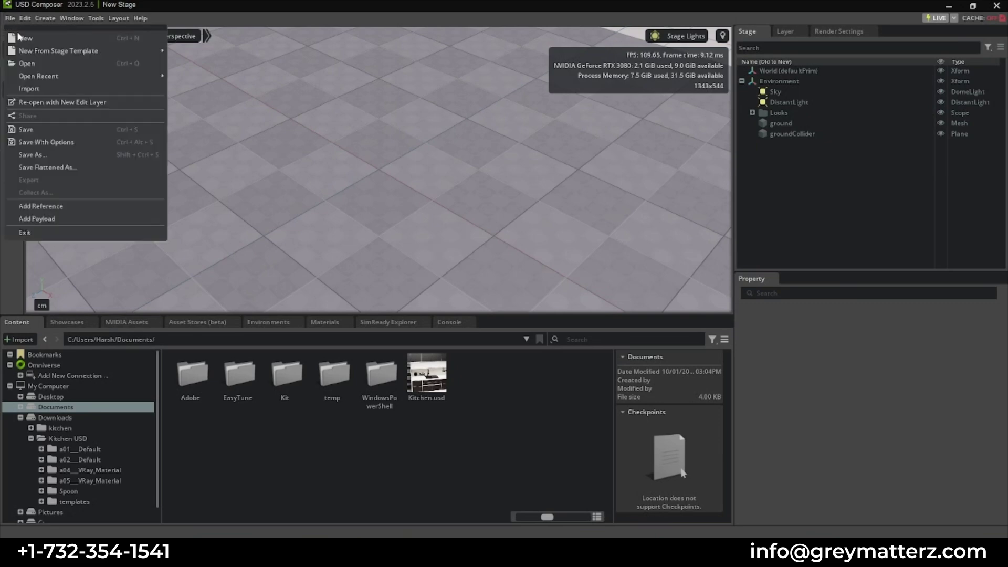
click(22, 38)
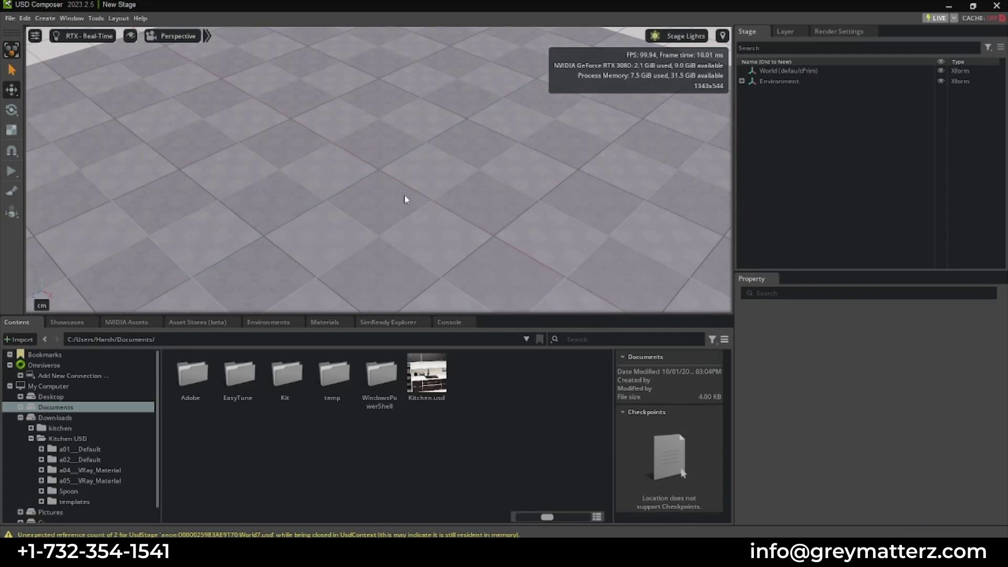
click(742, 81)
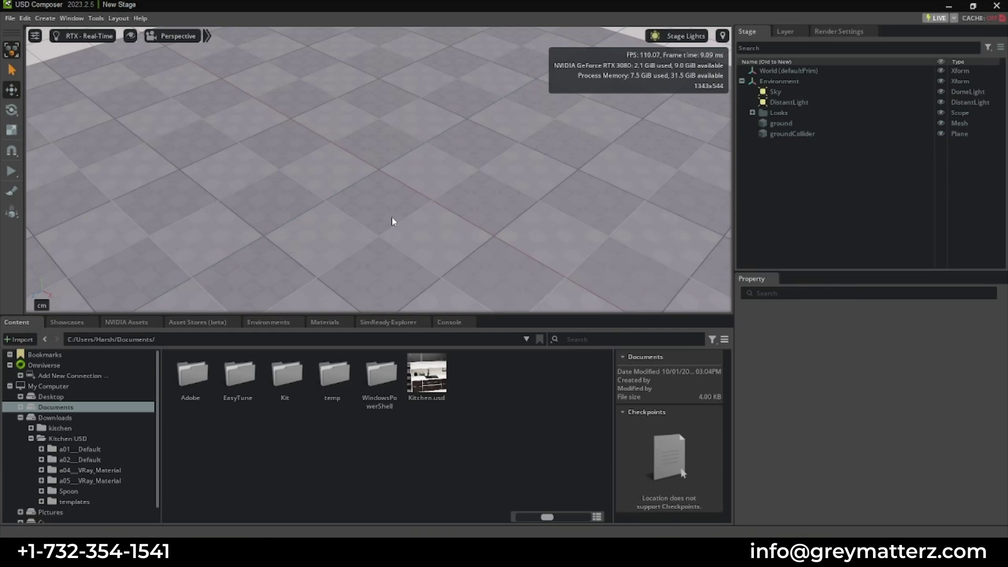
Orbit and fly the camera, tuning its speed, until the ground plane at the origin fills the view
scroll(392, 221, down, 10)
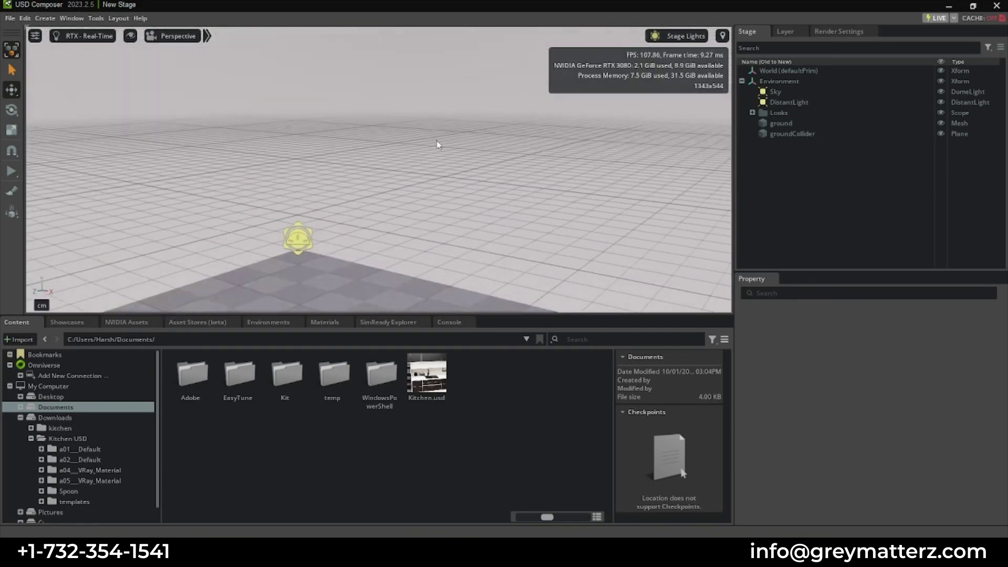
alt+drag(384, 155, 424, 160)
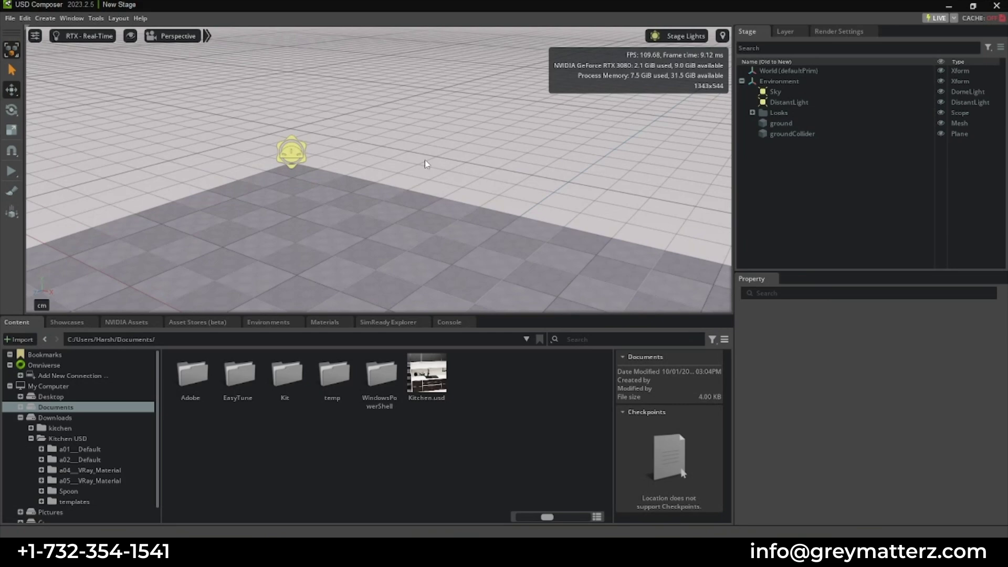
right_drag(425, 160, 372, 174)
key(w)
scroll(384, 148, up, 2)
key(s)
scroll(384, 148, down, 3)
scroll(384, 148, up, 2)
scroll(384, 152, up, 1)
scroll(387, 152, down, 2)
scroll(387, 151, up, 1)
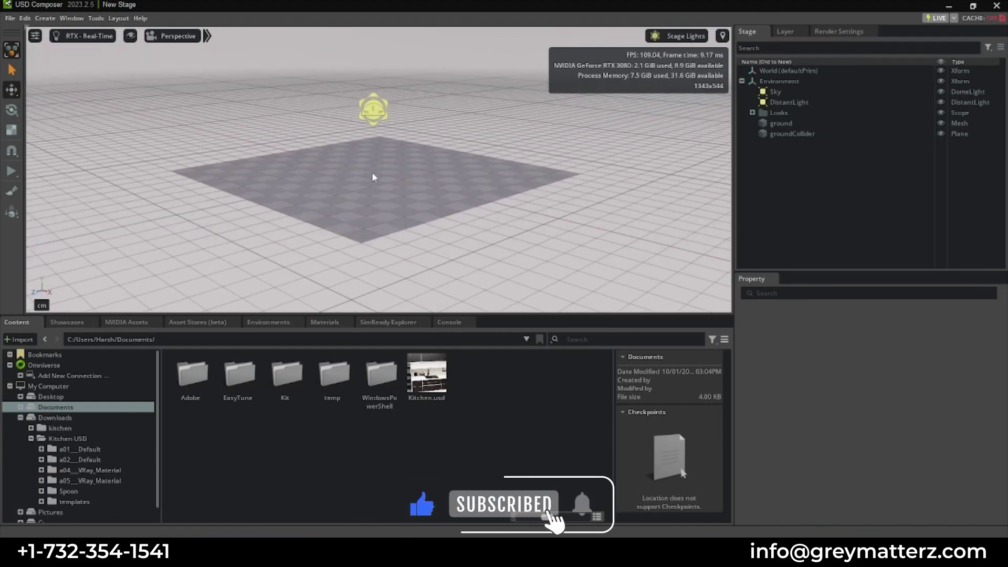
scroll(376, 175, up, 3)
click(381, 171)
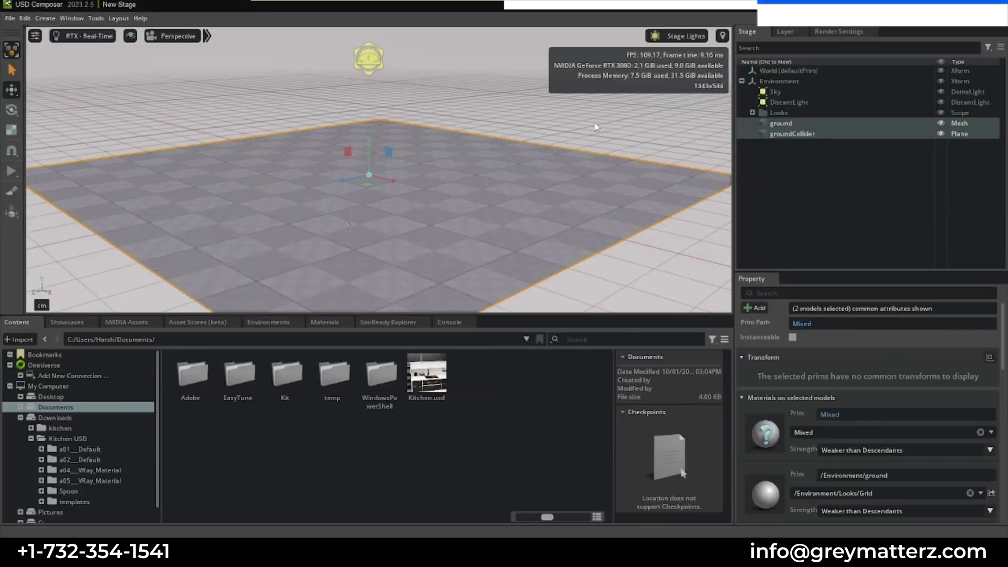
click(595, 127)
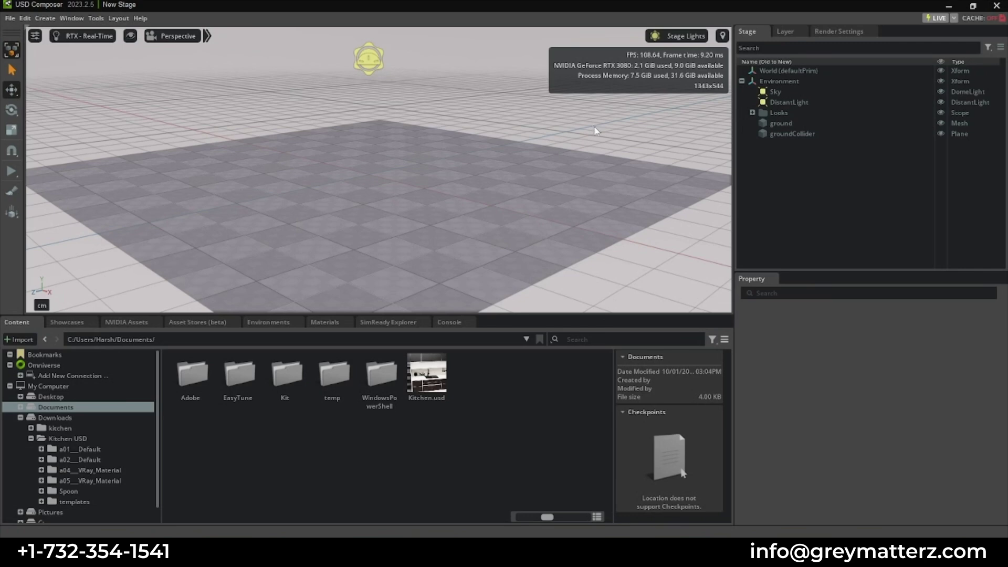
click(8, 18)
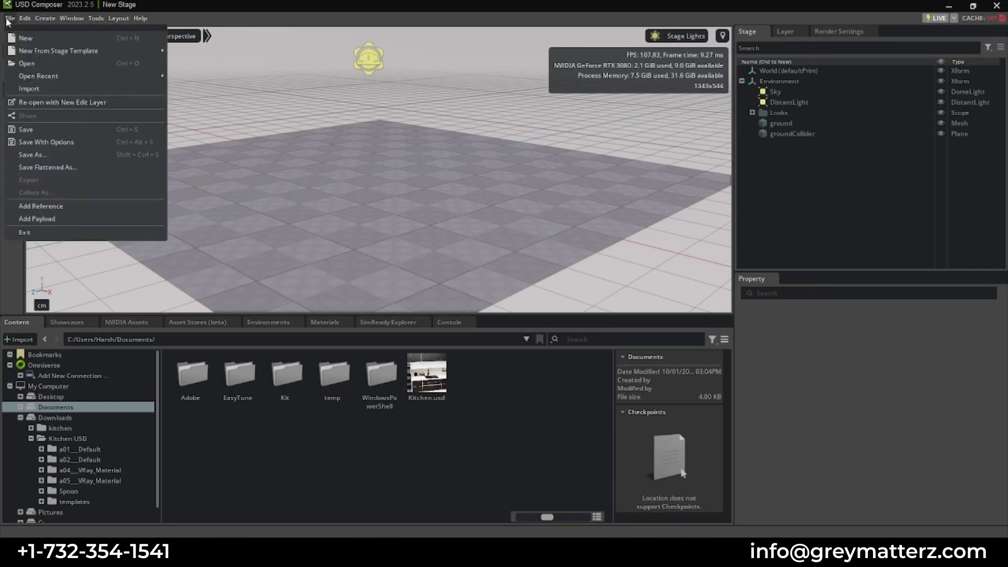
click(34, 88)
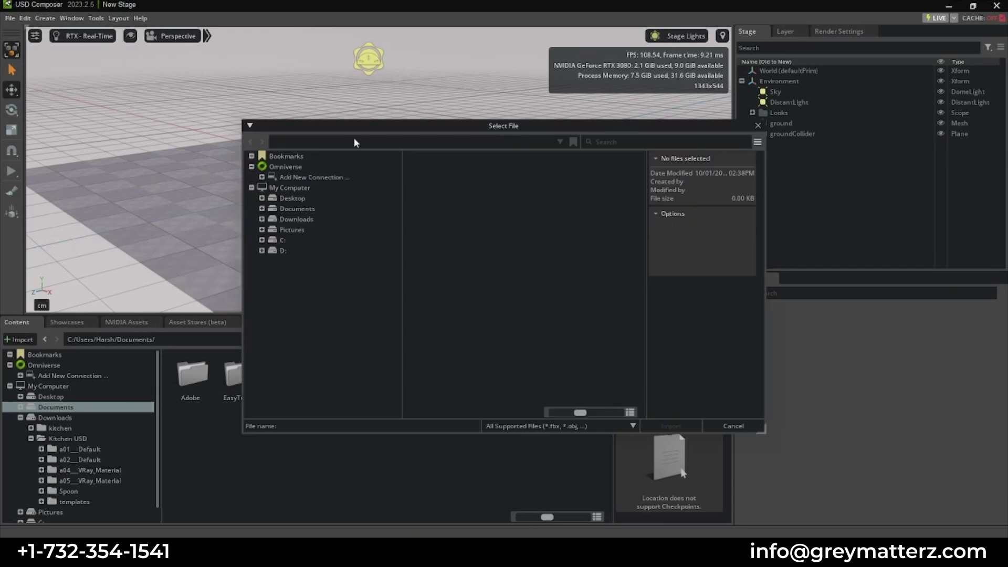
click(344, 209)
click(720, 426)
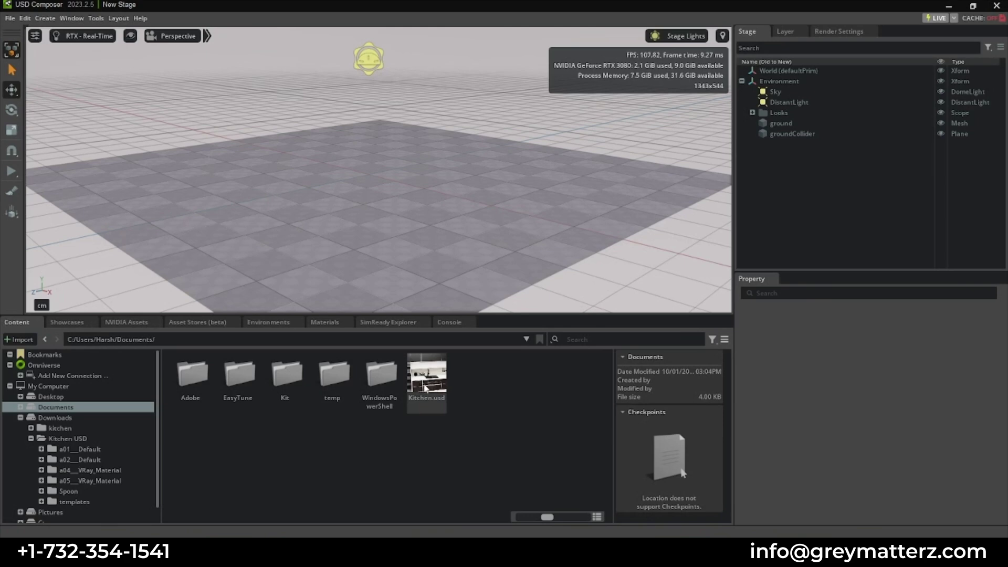
Drop Kitchen.usd from the Content browser onto the ground and fly the view inside the kitchen
drag(427, 388, 362, 176)
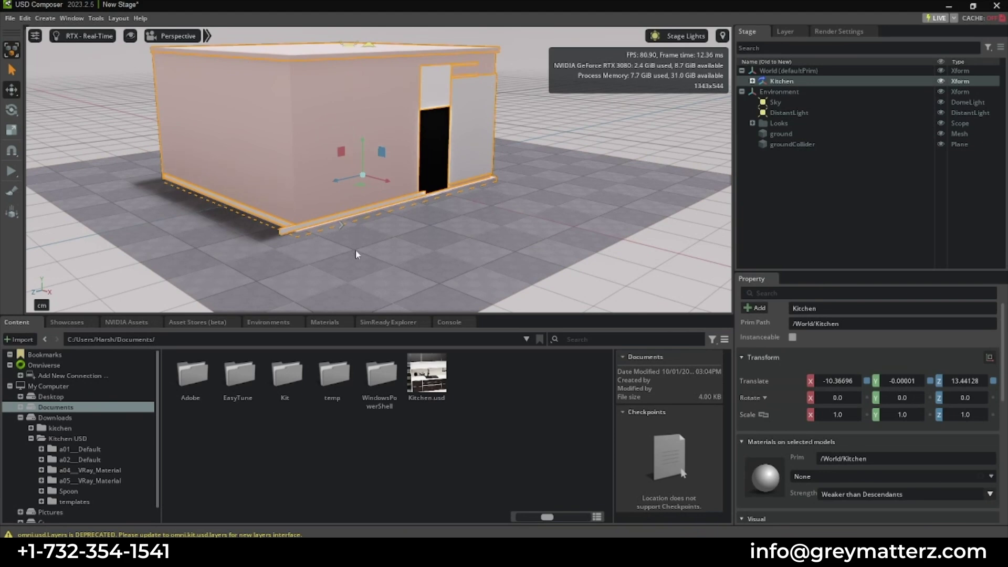
right_drag(355, 250, 340, 234)
key(w)
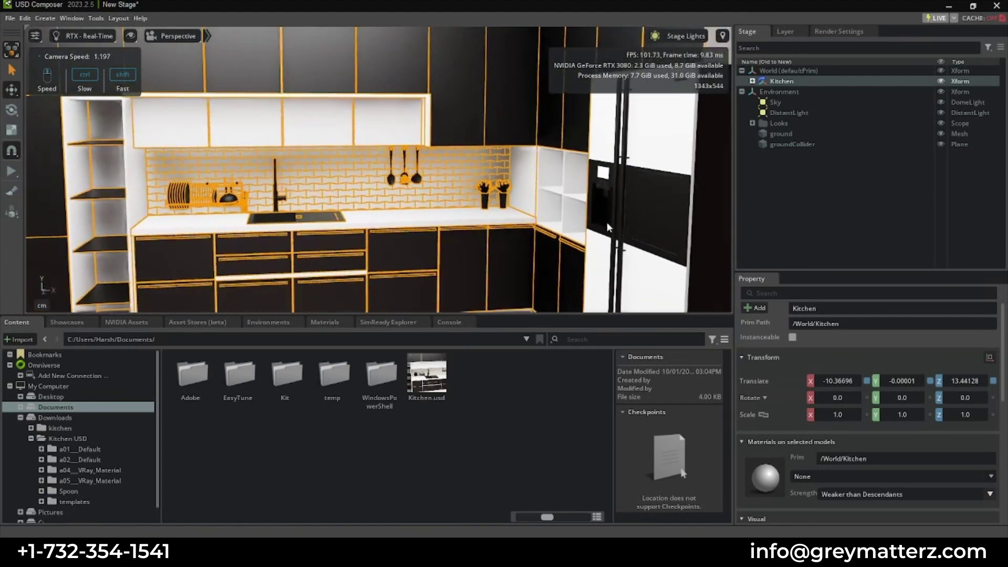
Select the kitchen3 Xform in the Stage tree, showing translate -890.77689, 0.00002, 24.92356
click(520, 216)
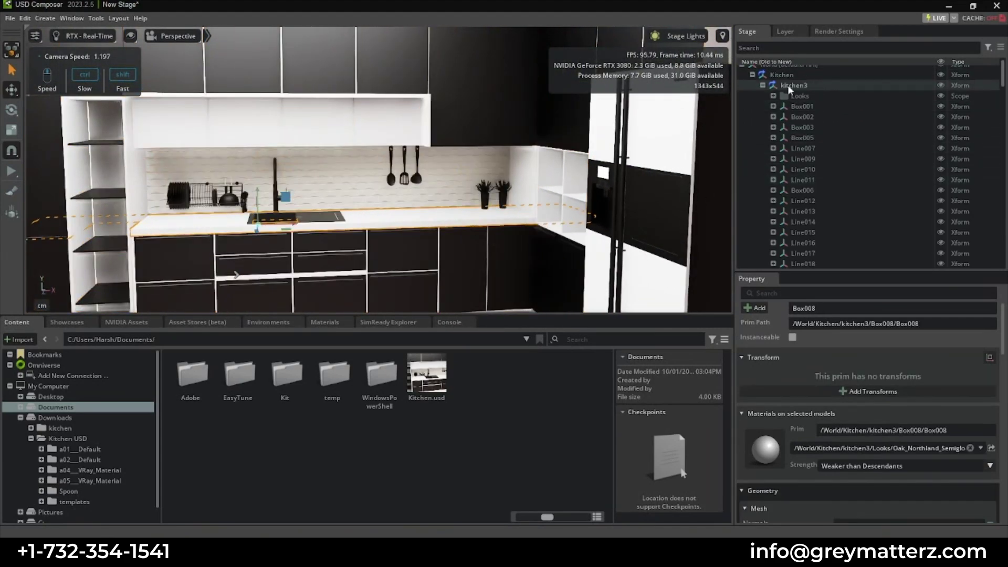
click(762, 85)
click(784, 31)
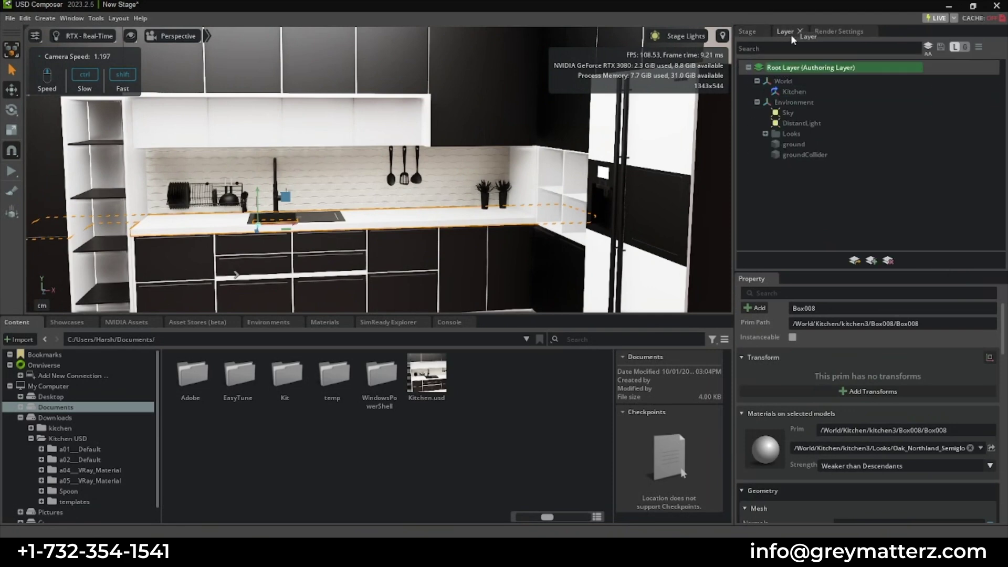
click(749, 32)
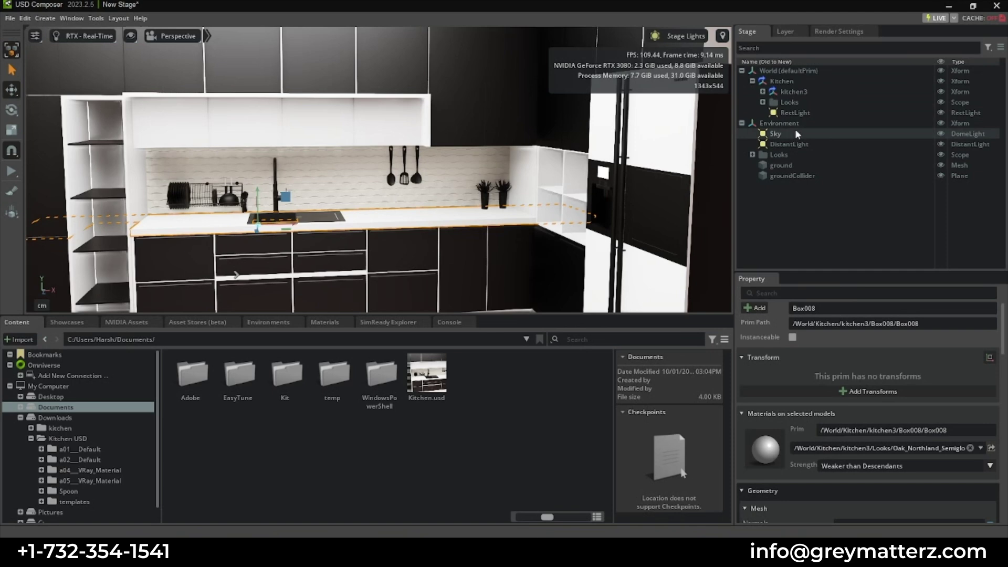
click(792, 92)
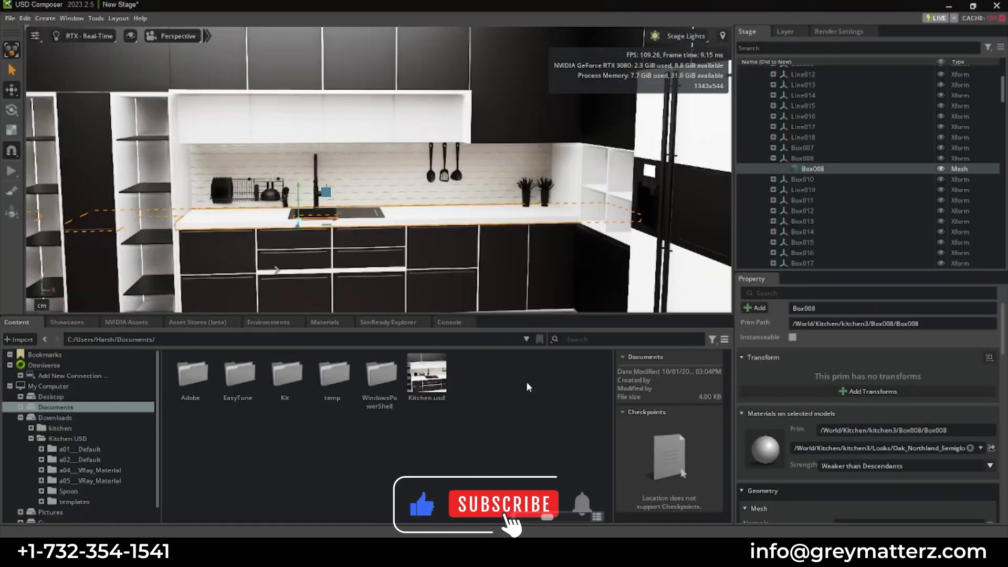
scroll(793, 140, up, 5)
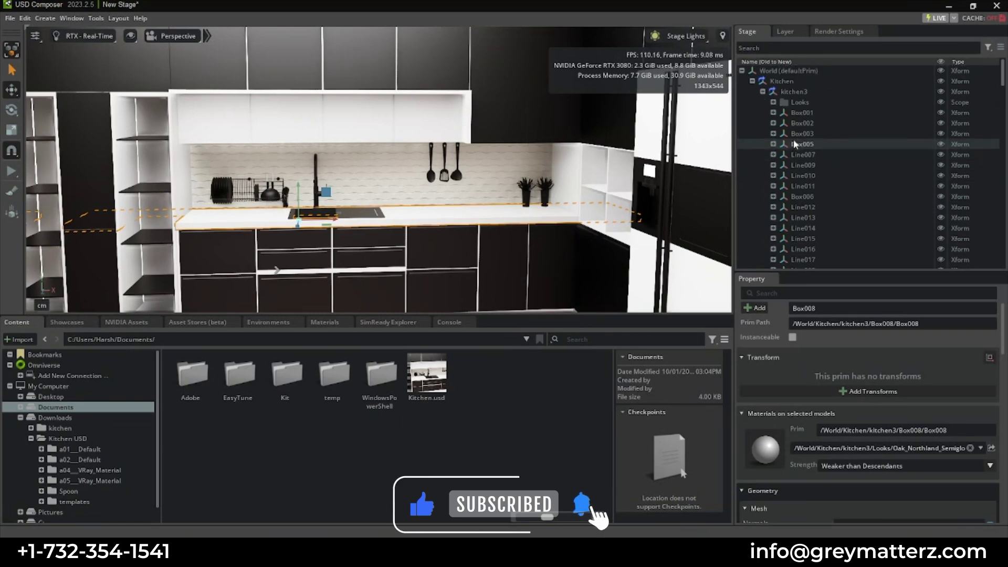
click(762, 93)
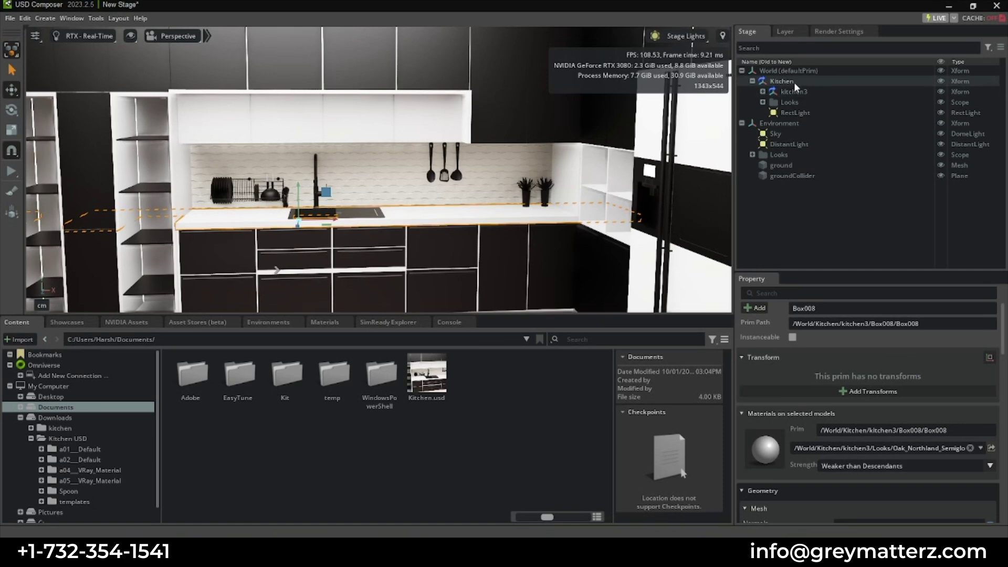
click(803, 92)
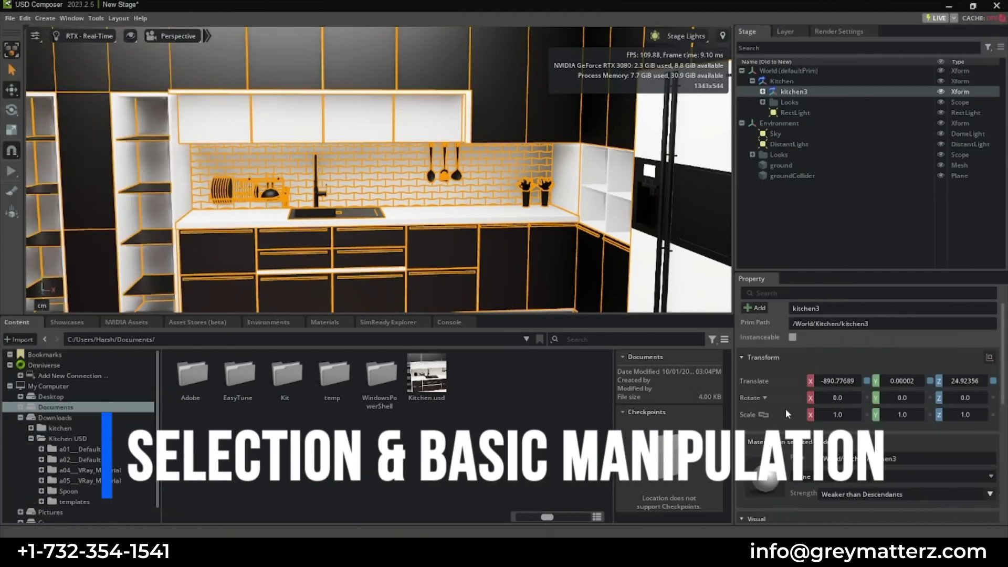
click(500, 220)
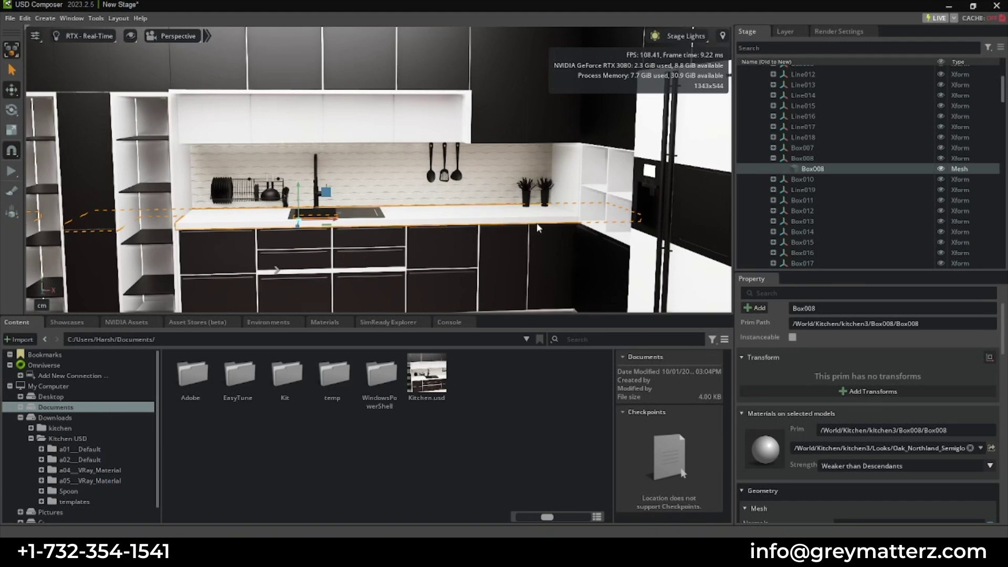
scroll(802, 402, down, 3)
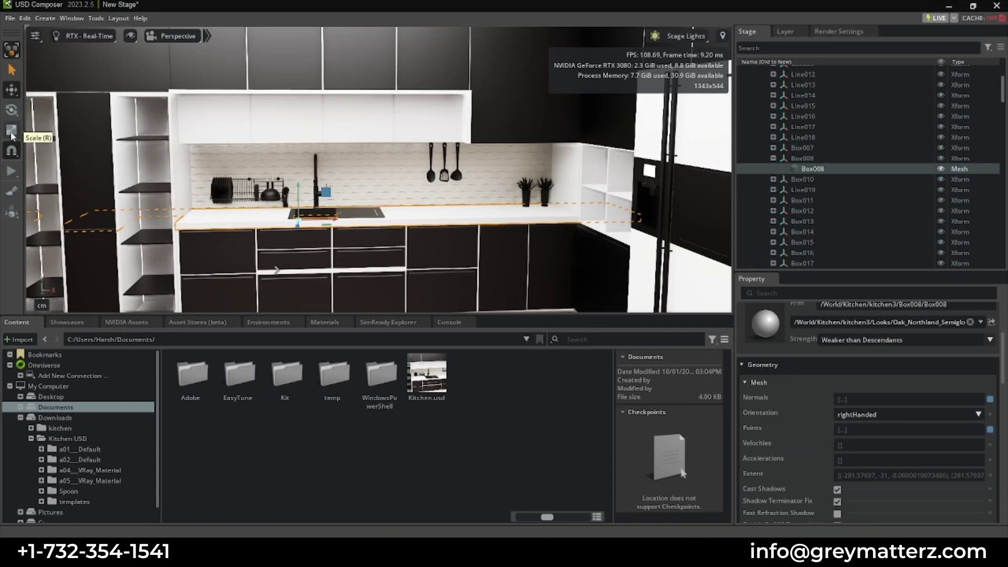
Cycle the sink's gizmo through rotate, scale and move, then show the Root Layer in the Layer view
key(e)
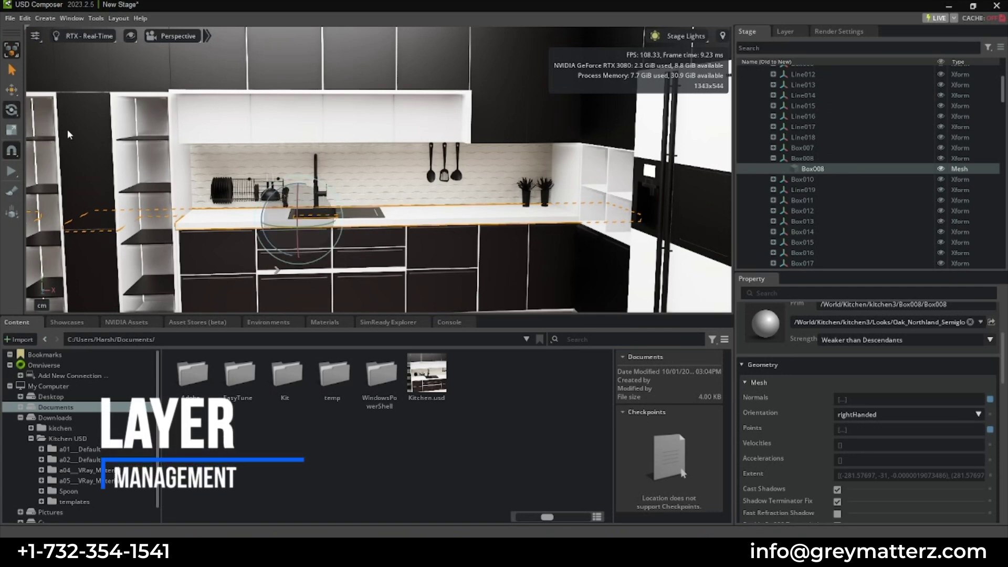
key(r)
key(w)
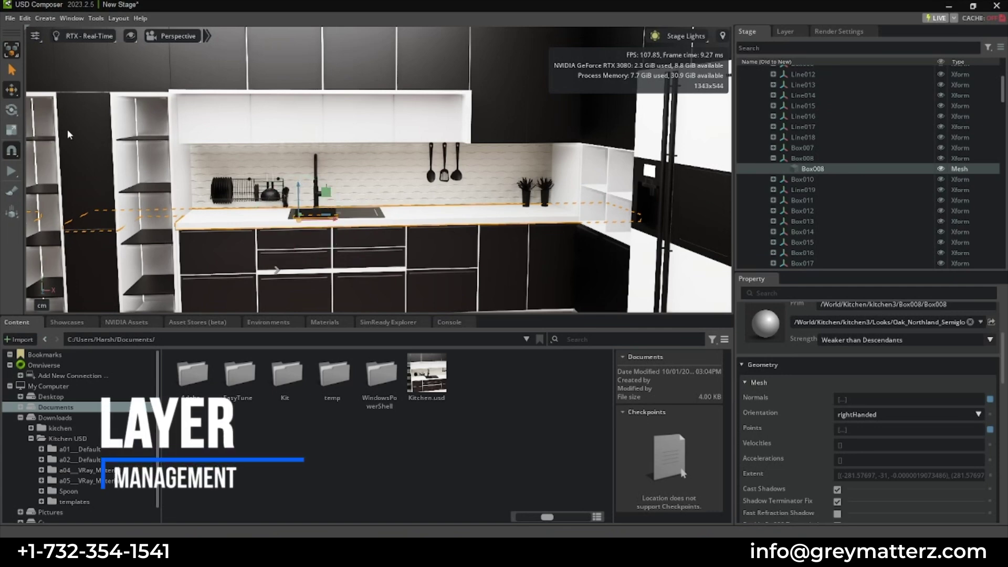
click(793, 32)
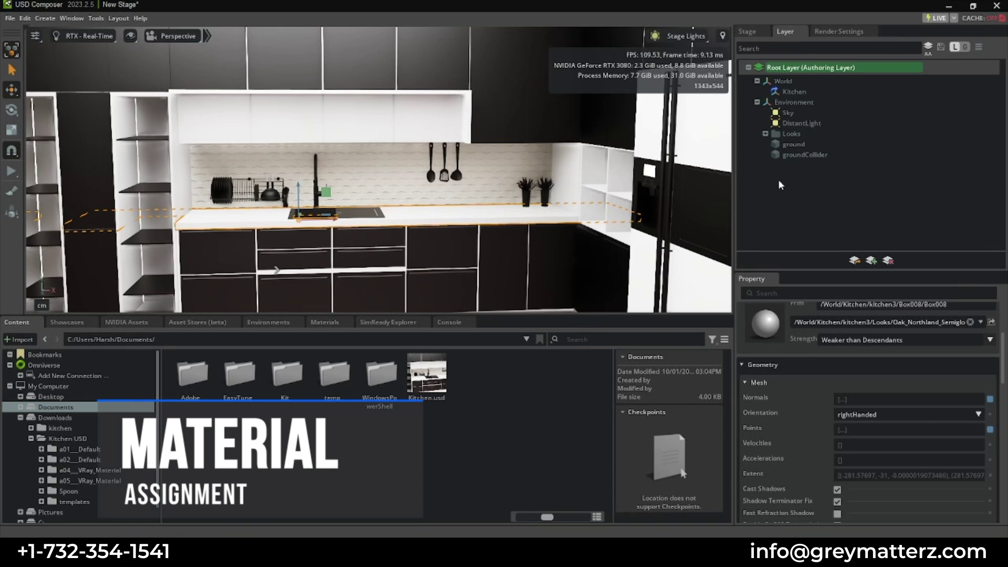
scroll(777, 336, up, 2)
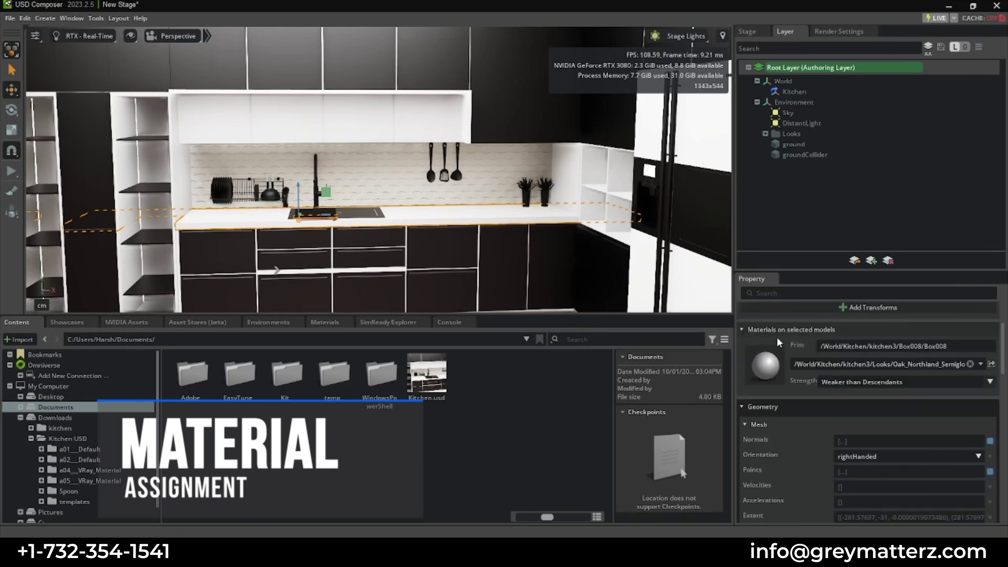
Select the ground and apply Glass_Reflectors_Base_Orange, then Glass_Inner_Light_Clear_01 from the material library
click(770, 373)
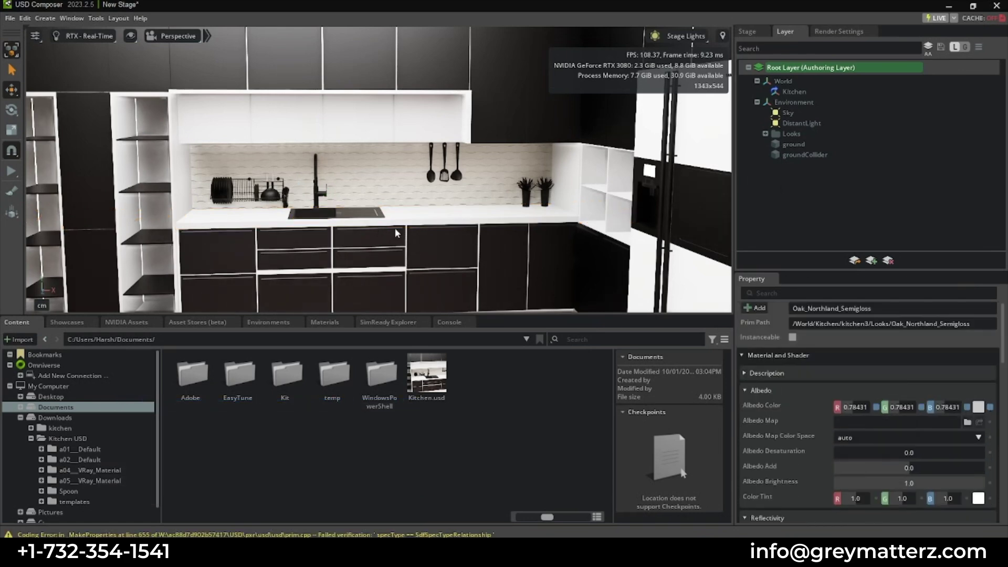
right_drag(395, 228, 441, 263)
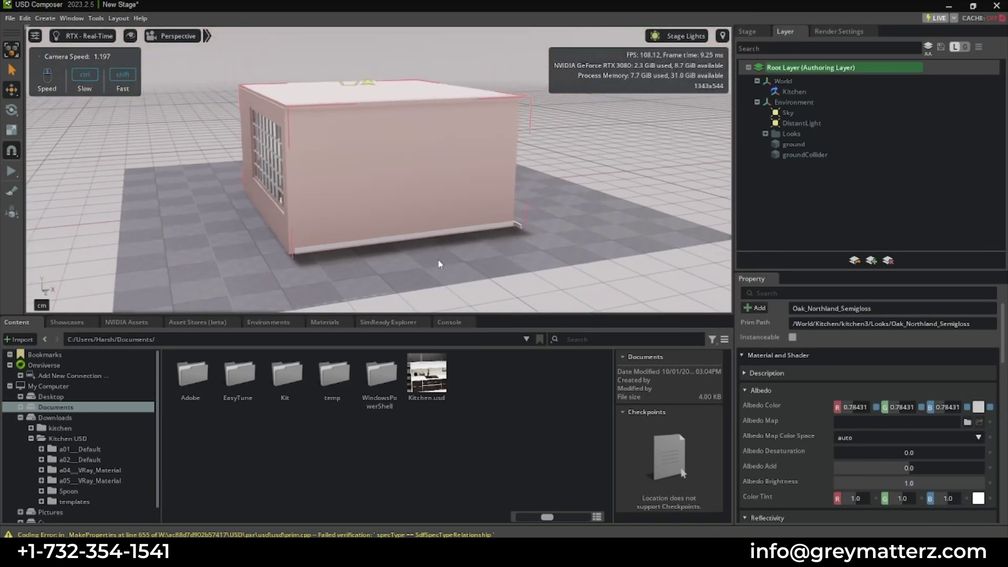
click(441, 263)
click(326, 323)
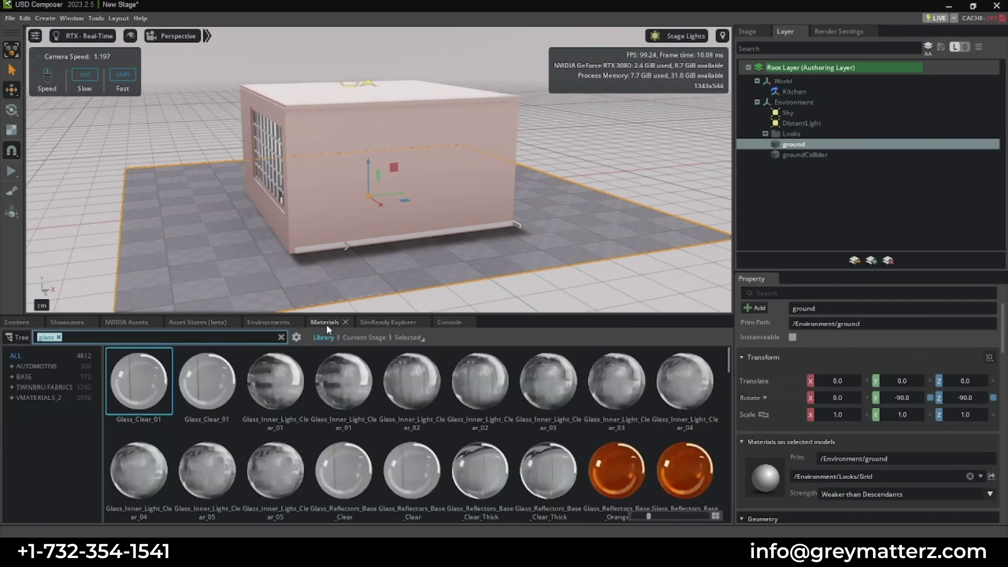
drag(616, 469, 568, 236)
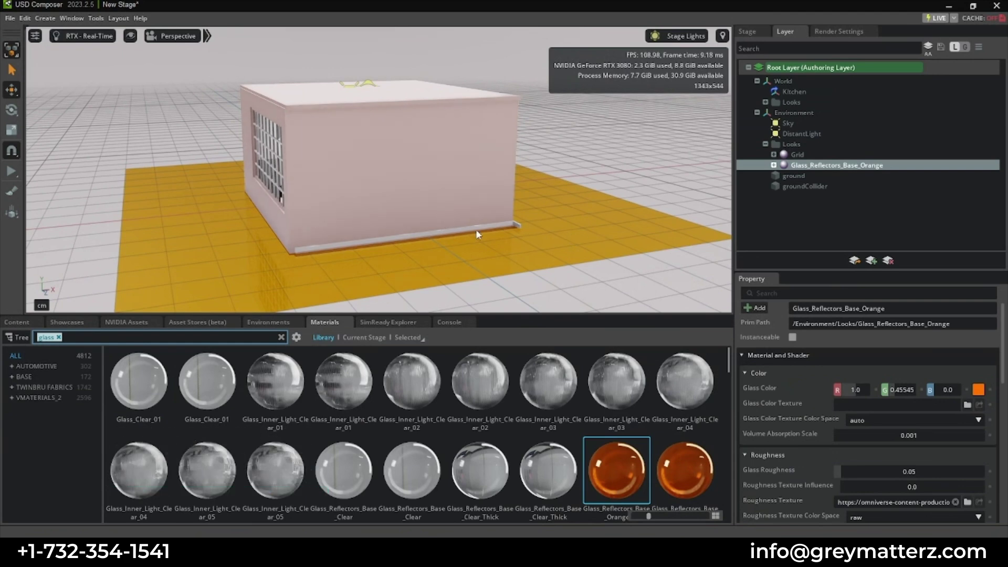
drag(275, 381, 326, 287)
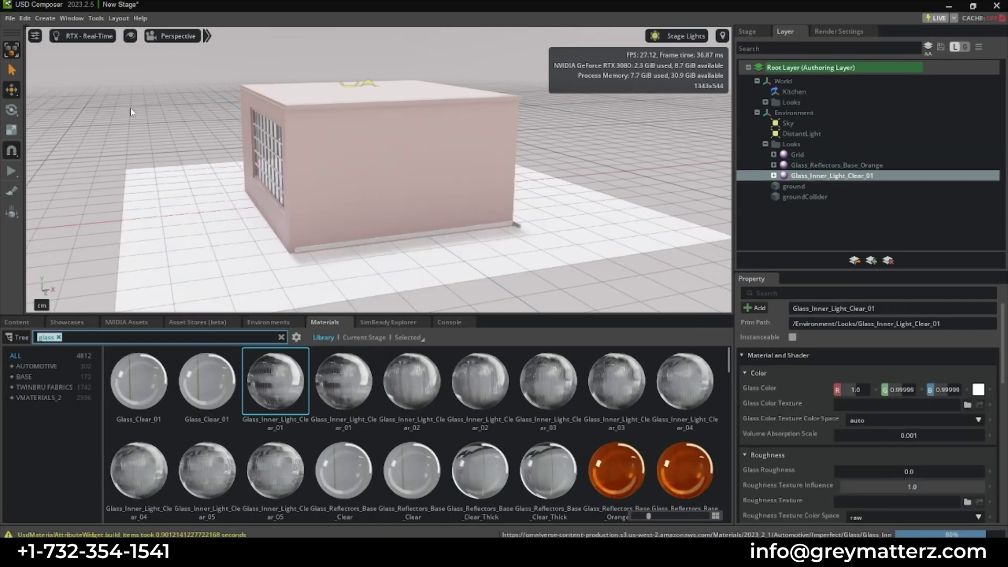
Add a Sphere Light from Create > Light and raise it above the kitchen to Translate Y 442
click(45, 18)
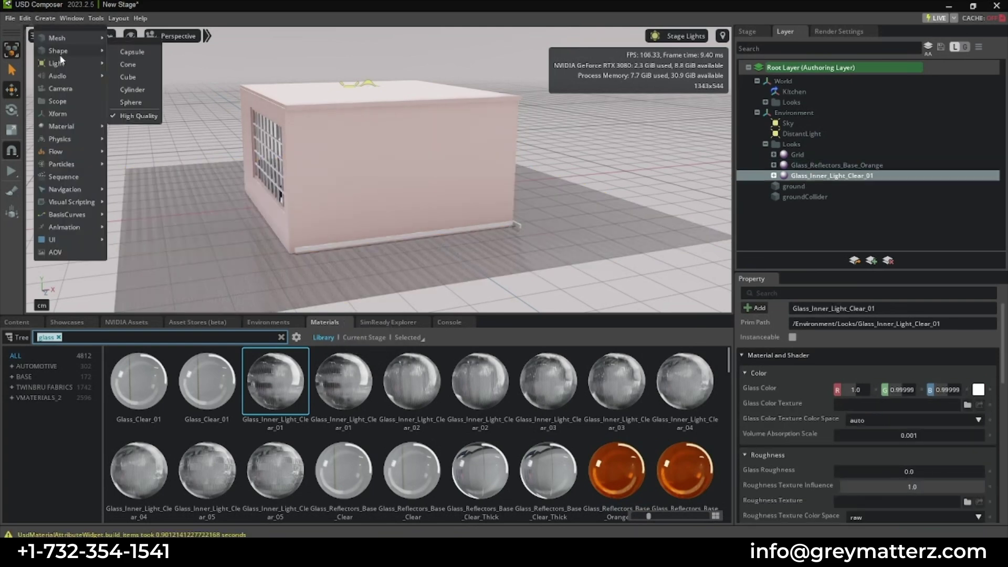
mouse_move(56, 63)
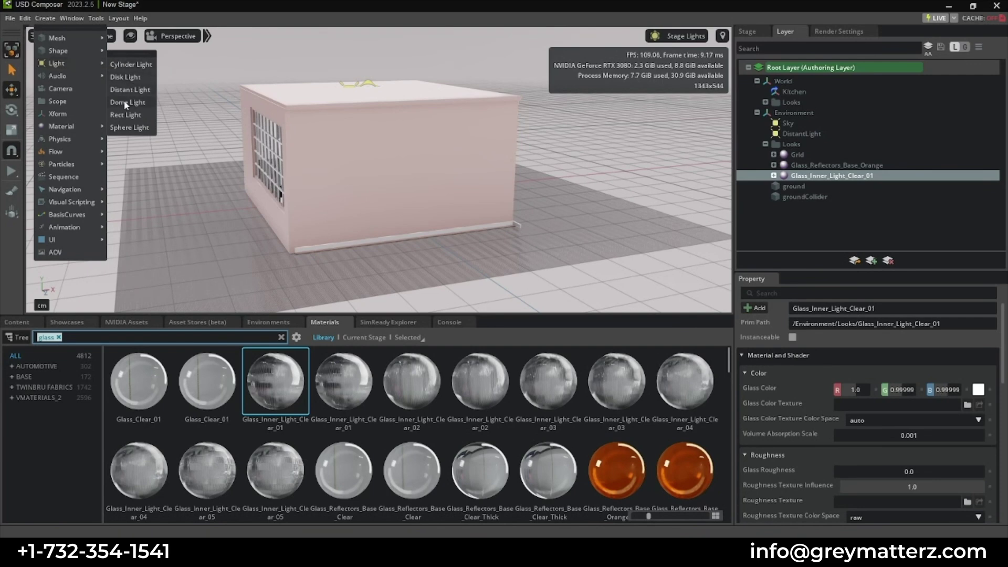
click(129, 128)
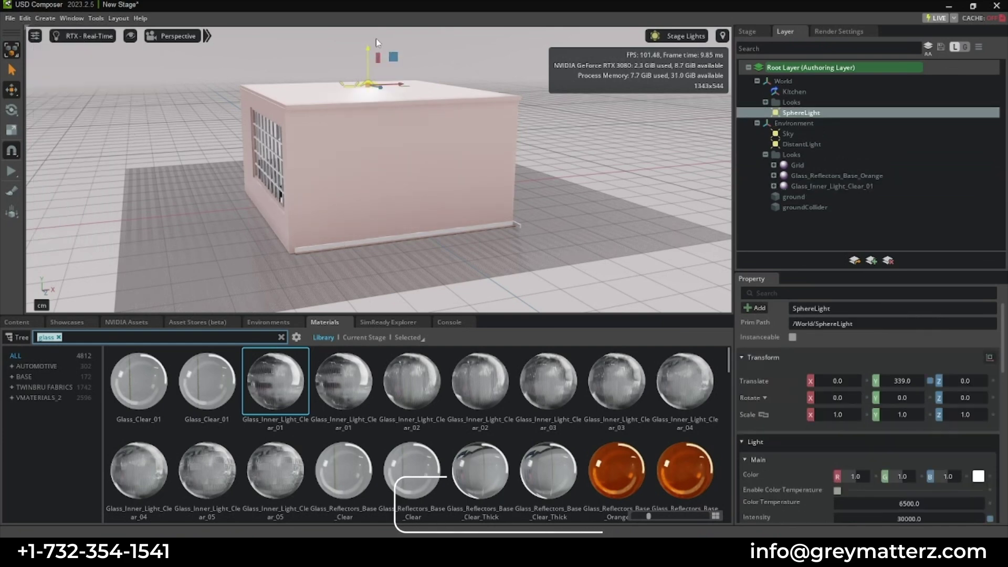
drag(376, 38, 377, 16)
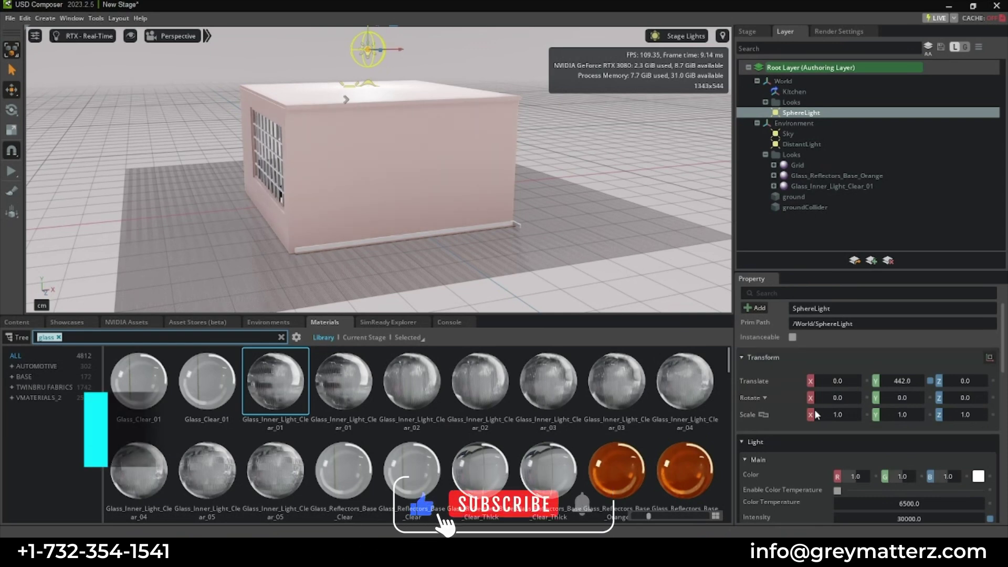
scroll(815, 413, down, 3)
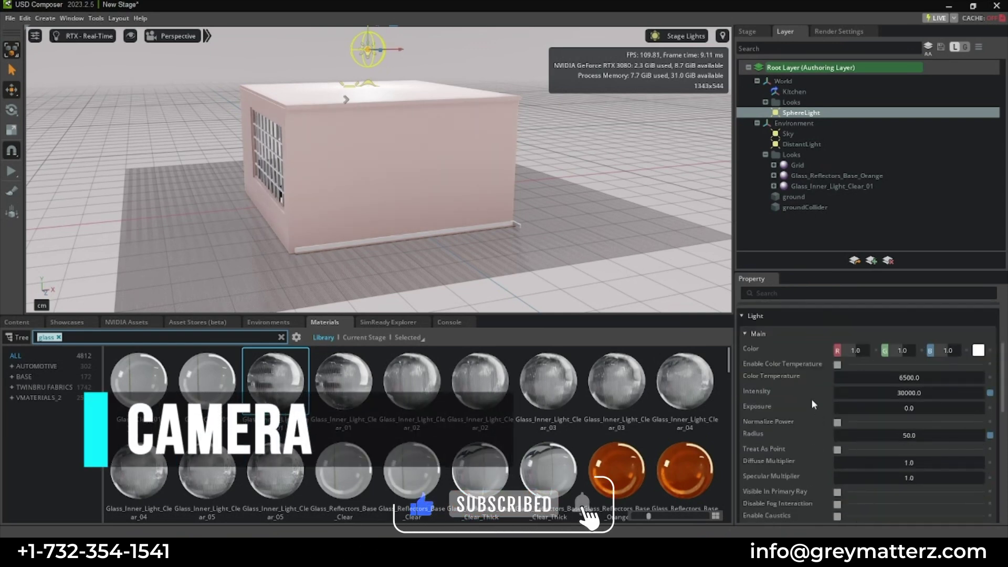
Create a camera from the current Perspective view and select the new Camera to show its settings
click(46, 18)
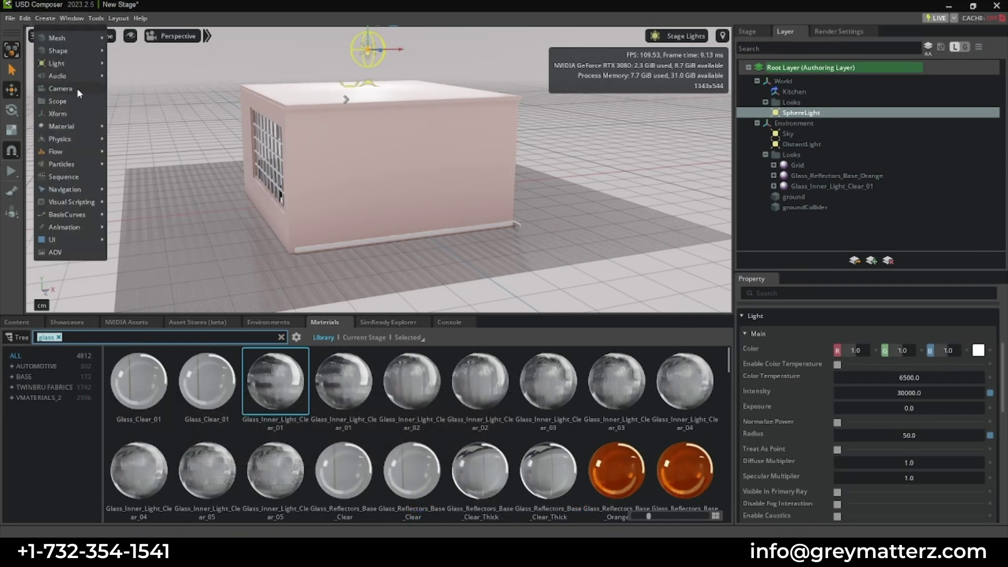
click(89, 58)
click(178, 37)
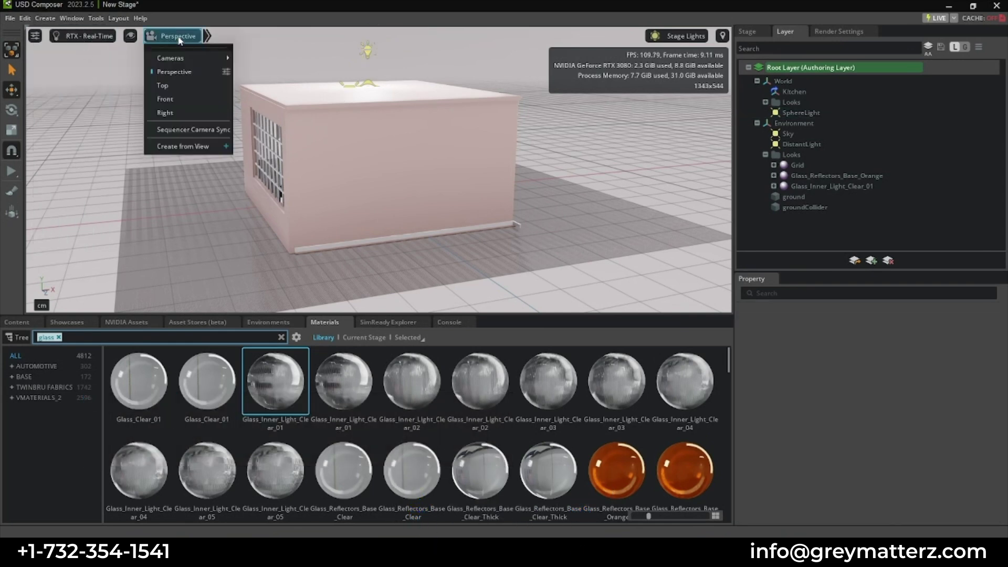
click(183, 149)
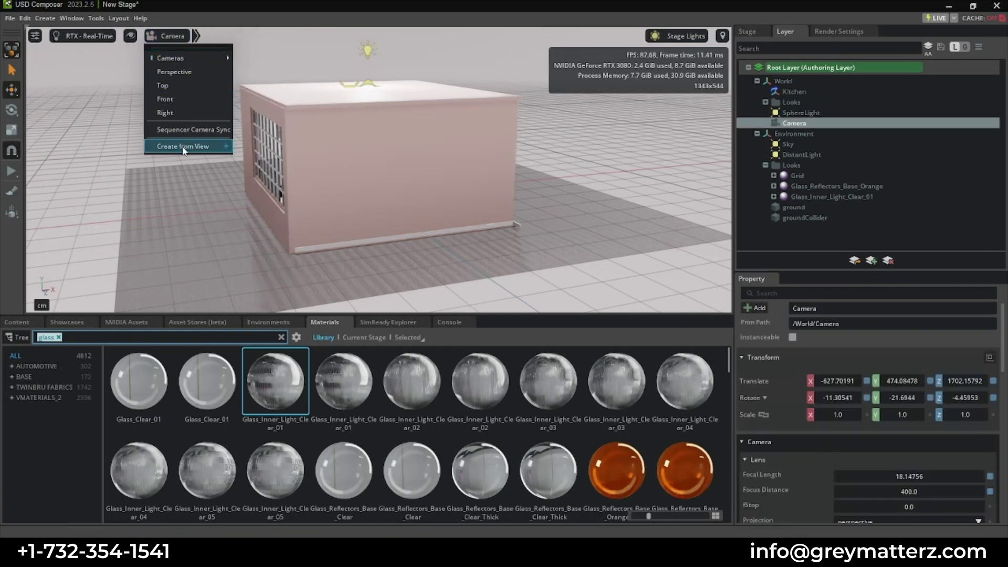
click(119, 154)
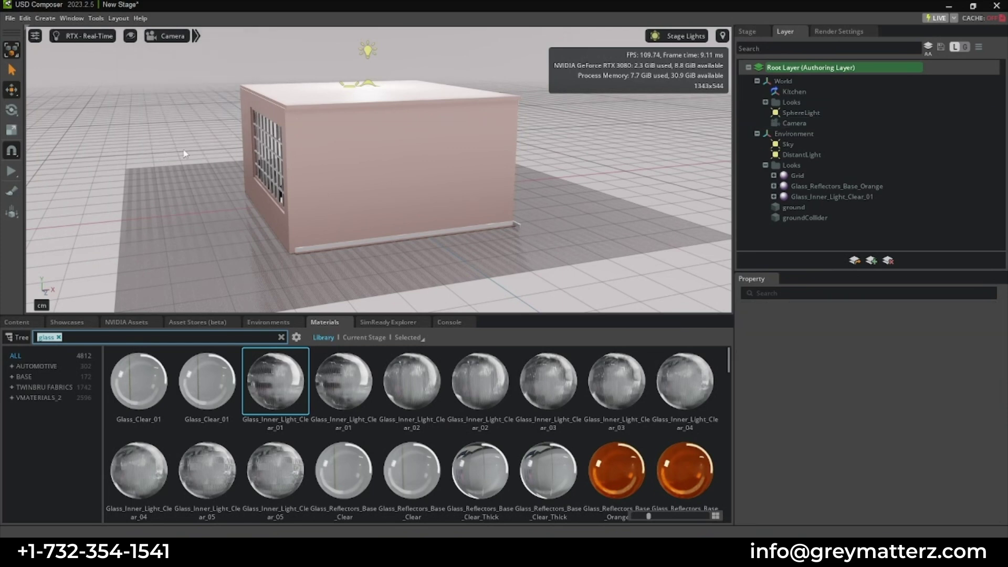
click(806, 122)
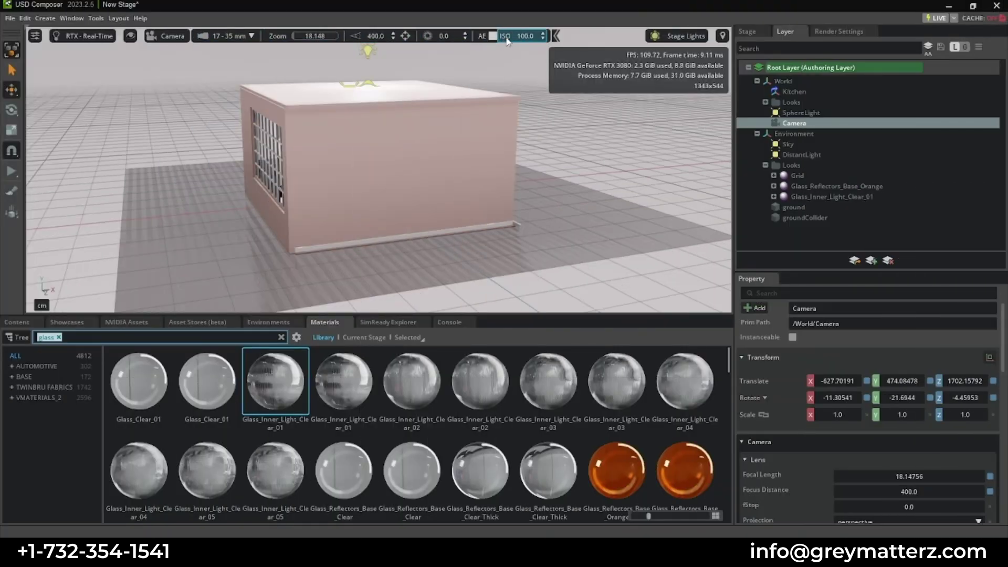
Deselect the camera and switch to the Omniverse Launcher window from the taskbar
click(563, 135)
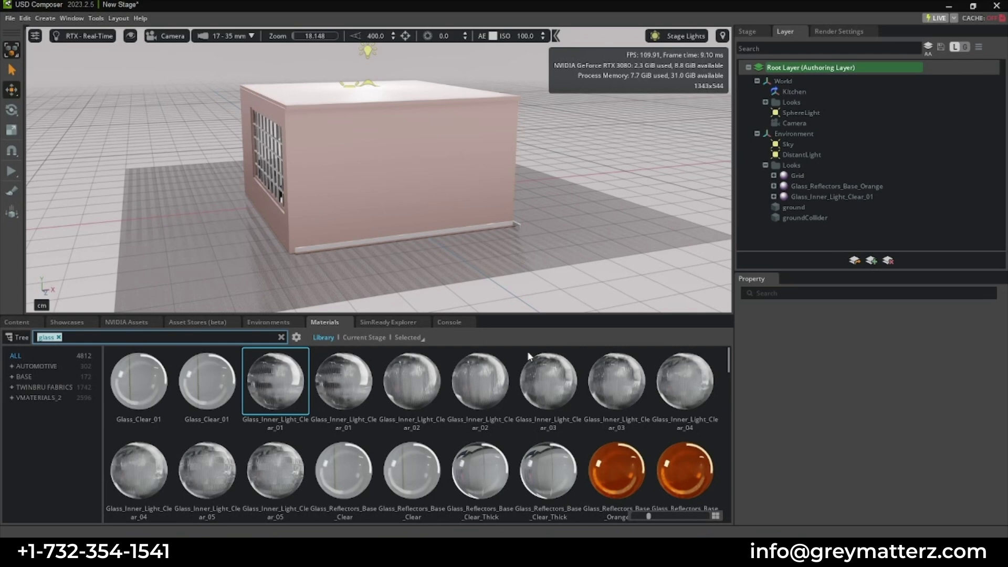
mouse_move(595, 551)
click(595, 524)
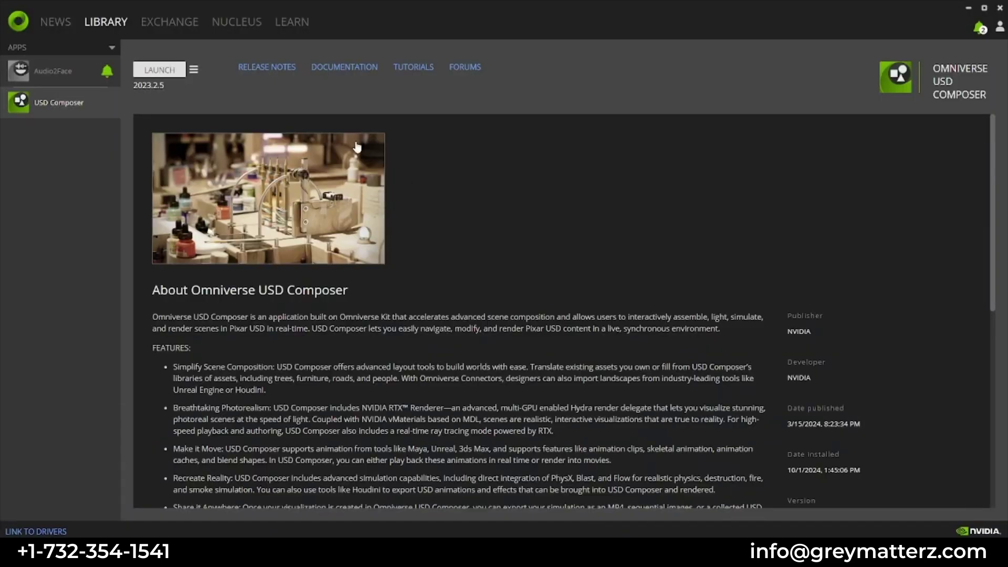